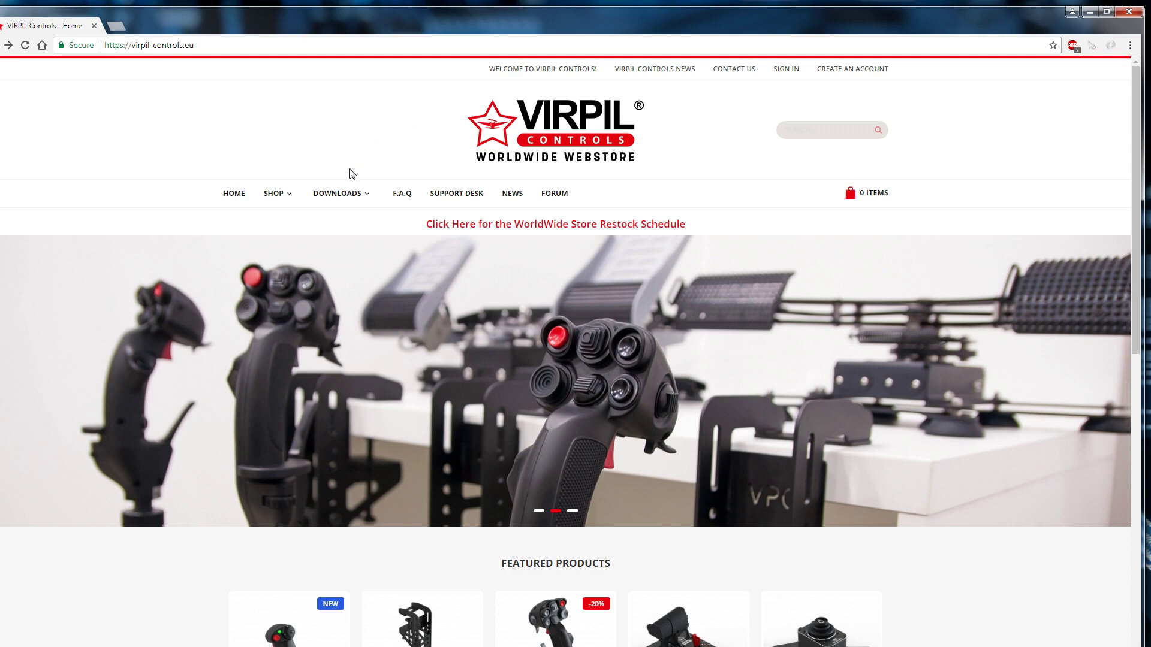
Download the VPC Configurator Software from the Virpil Controls DOWNLOADS > Software page.
{"action": "mouse_move", "coordinate": [340, 197]}
{"action": "left_click", "coordinate": [342, 228]}
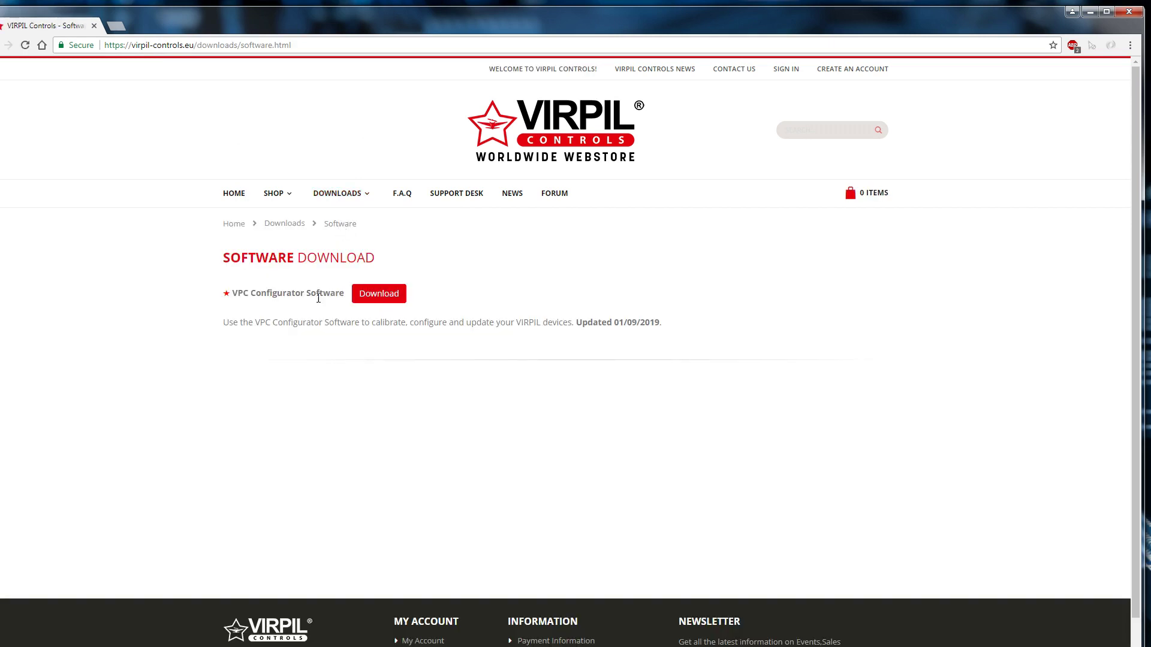
{"action": "left_click", "coordinate": [386, 300]}
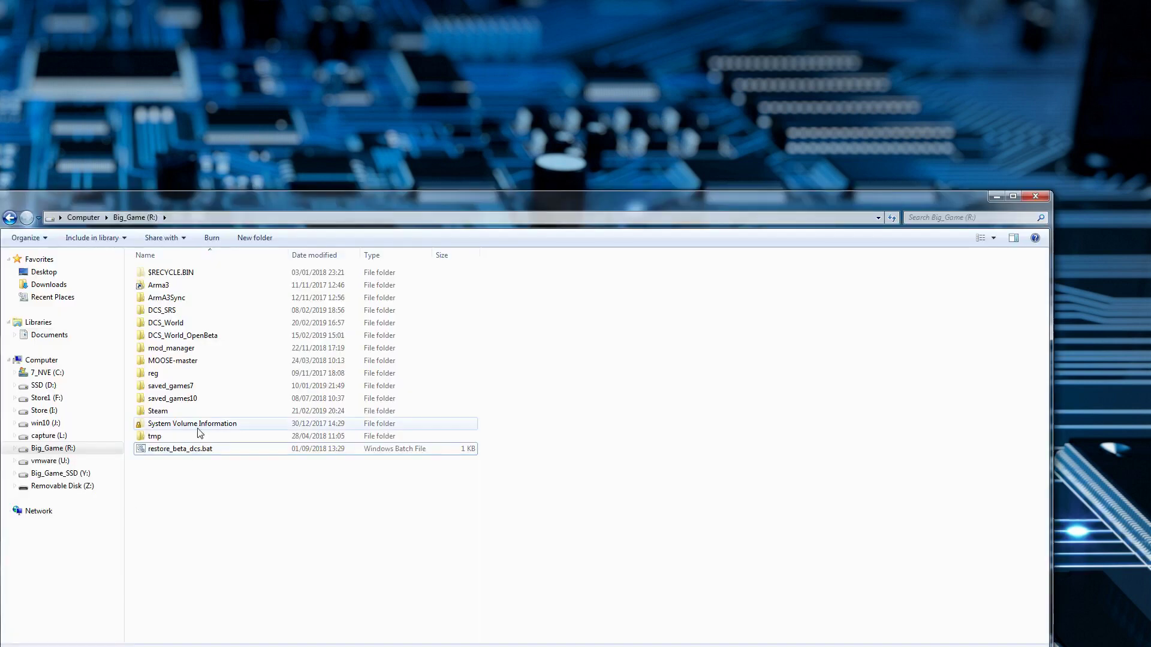
Make a new folder called 'vpc' on Big_Game (R:) and open it.
{"action": "right_click", "coordinate": [171, 494]}
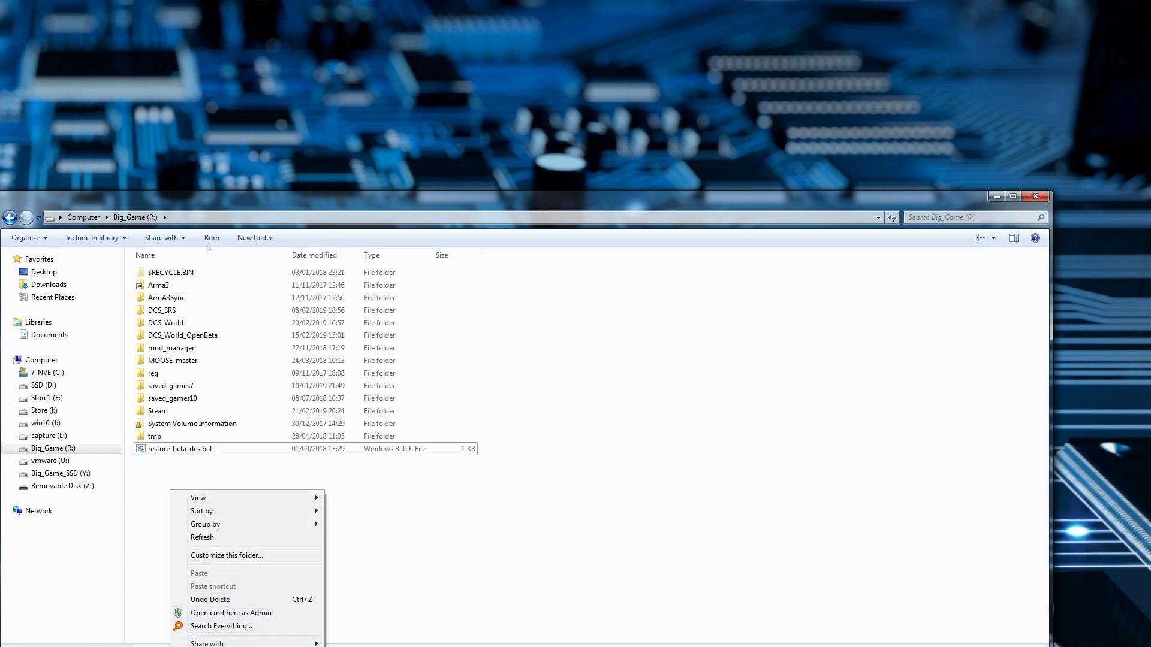
{"action": "key", "text": "ctrl+shift+n"}
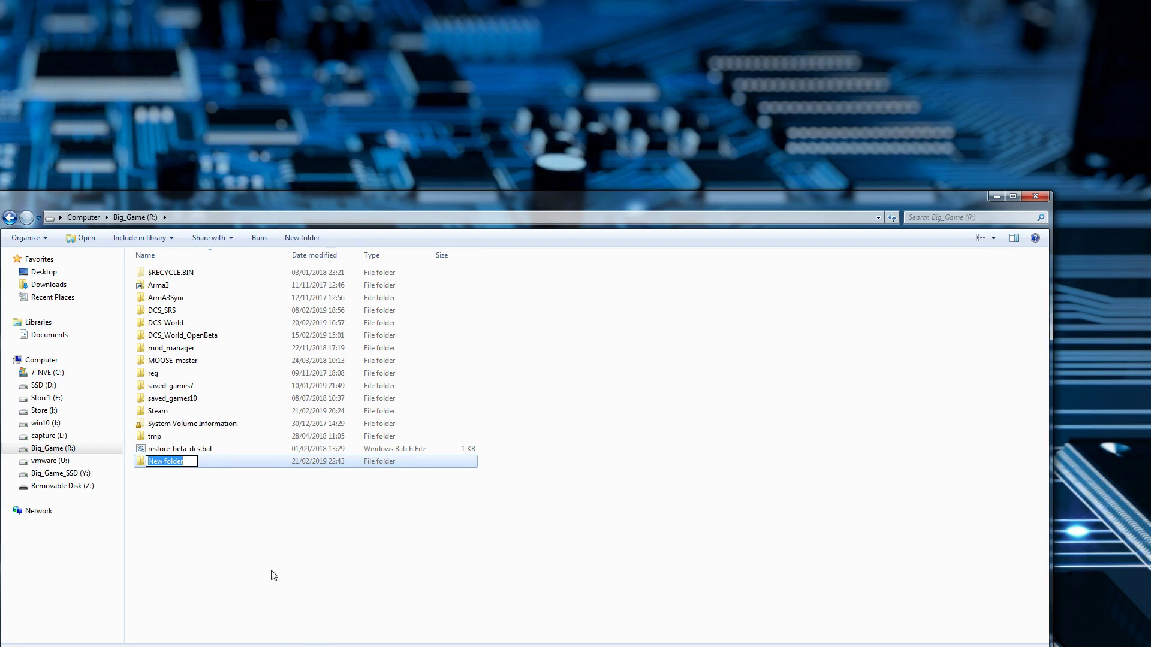
{"action": "type", "text": "vpc"}
{"action": "key", "text": "Return"}
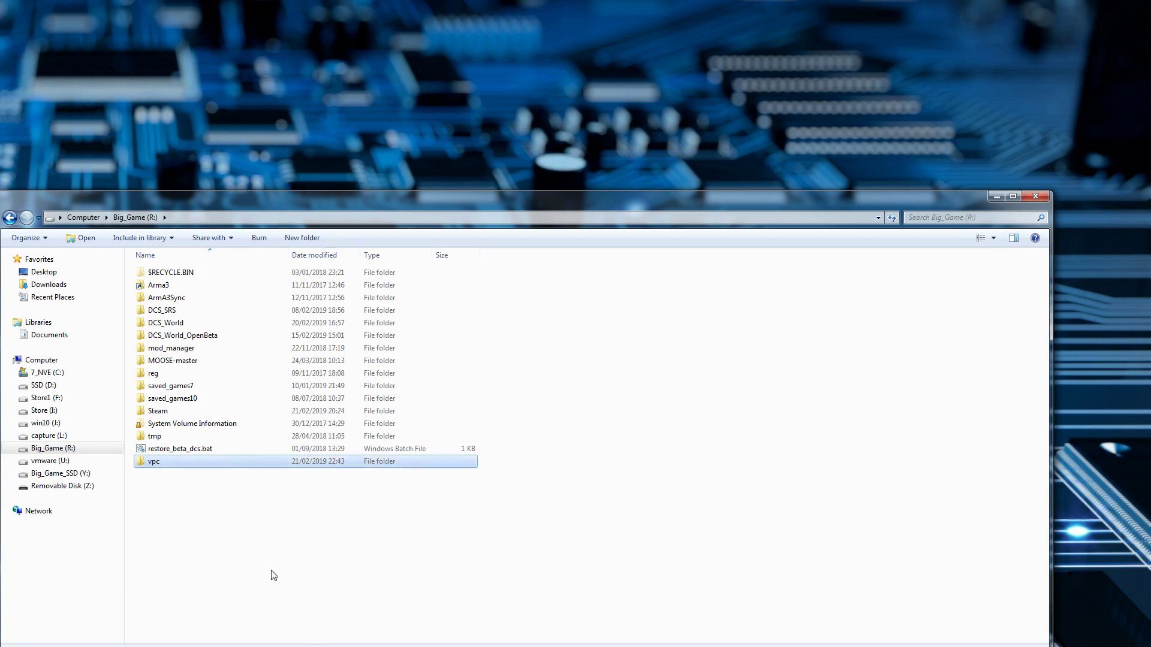
{"action": "double_click", "coordinate": [167, 462]}
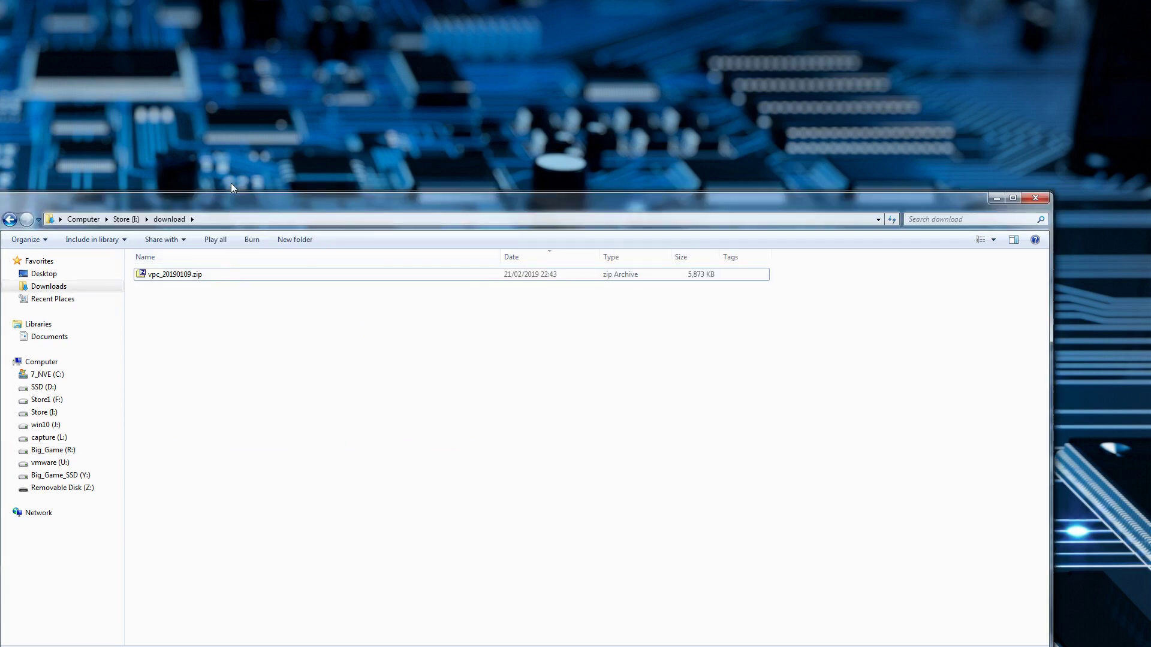
Extract vpc_20190109.zip with 7-Zip into a vpc_20190109 folder beside the archive.
{"action": "left_click", "coordinate": [168, 280]}
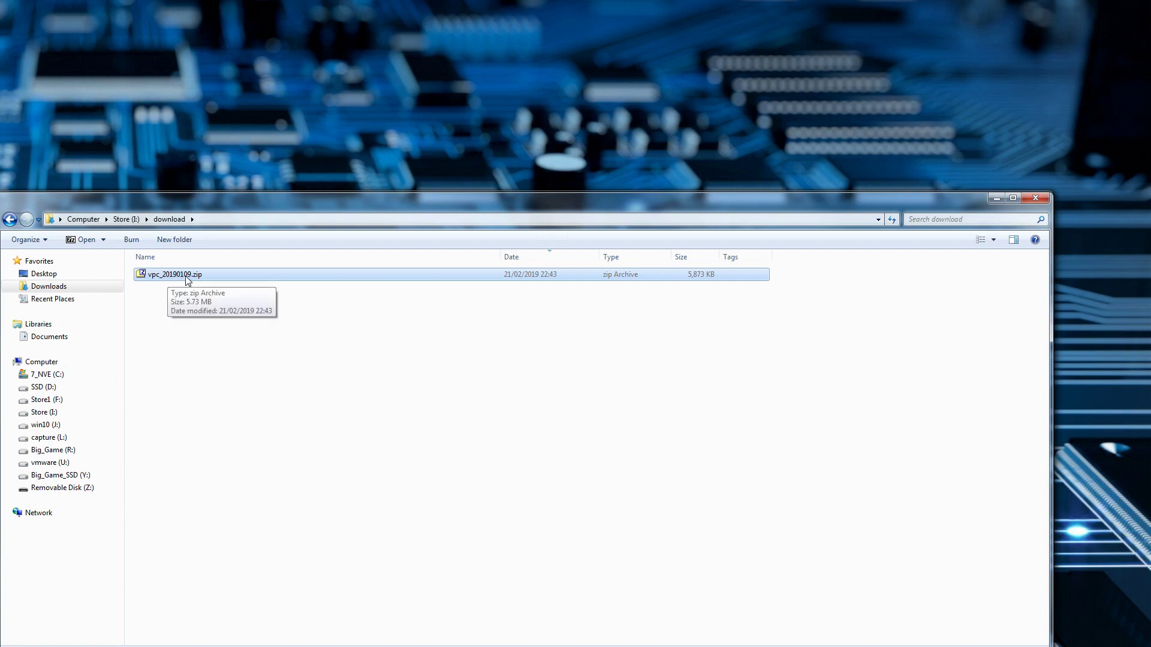
{"action": "left_click", "coordinate": [193, 349]}
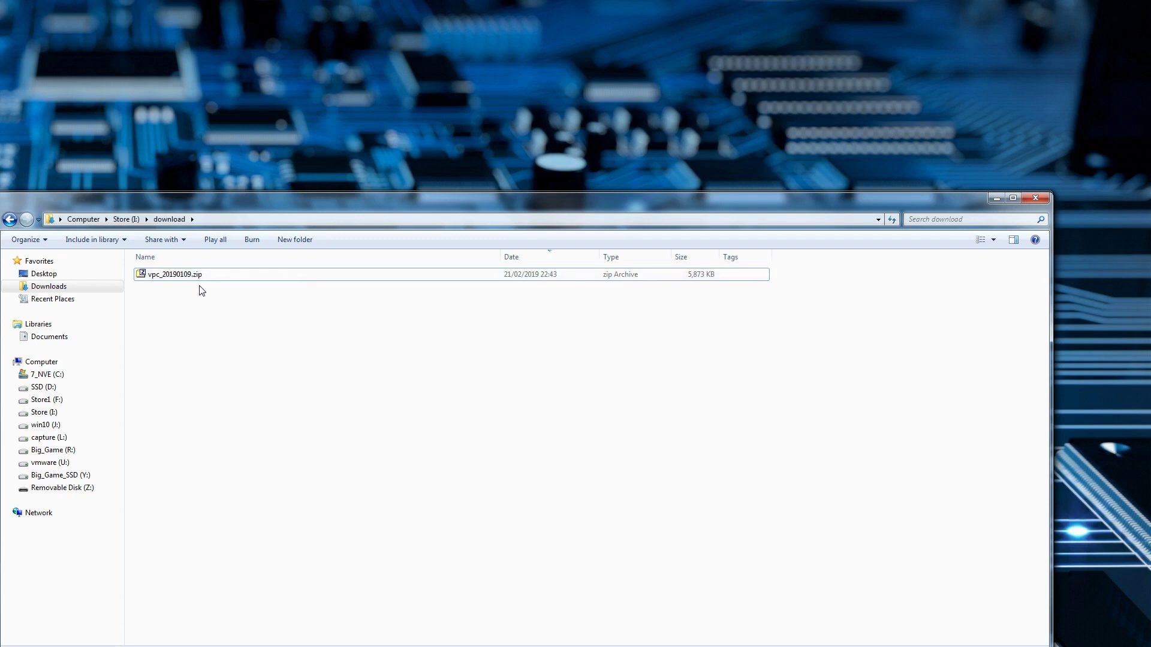
{"action": "right_click", "coordinate": [200, 275]}
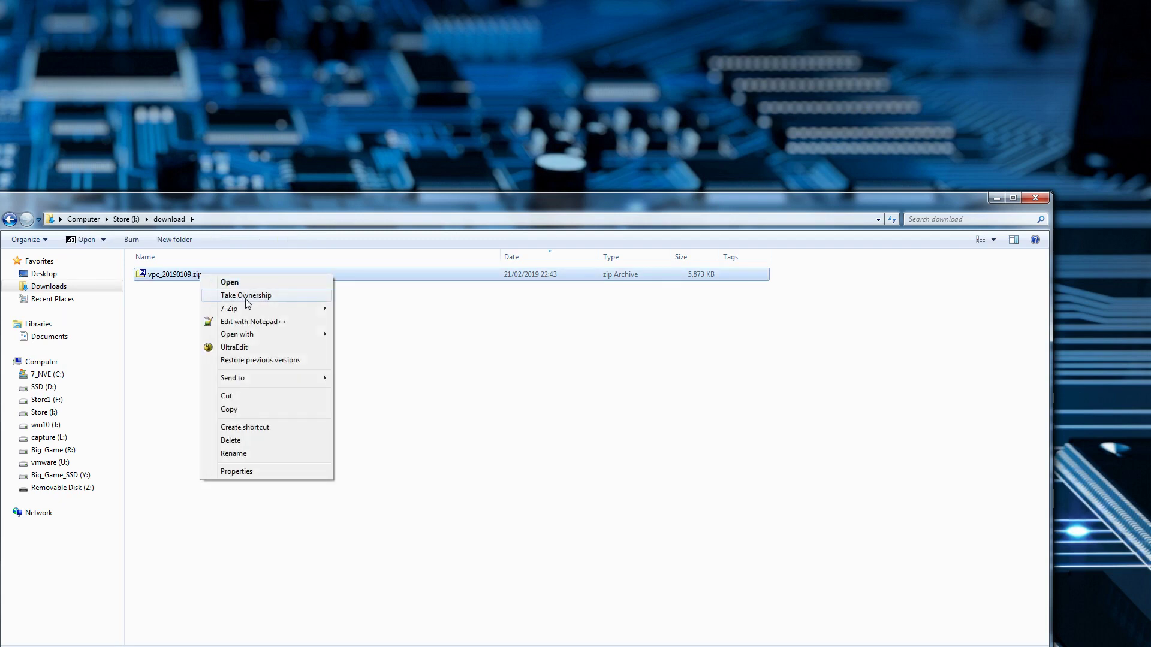
{"action": "mouse_move", "coordinate": [246, 309]}
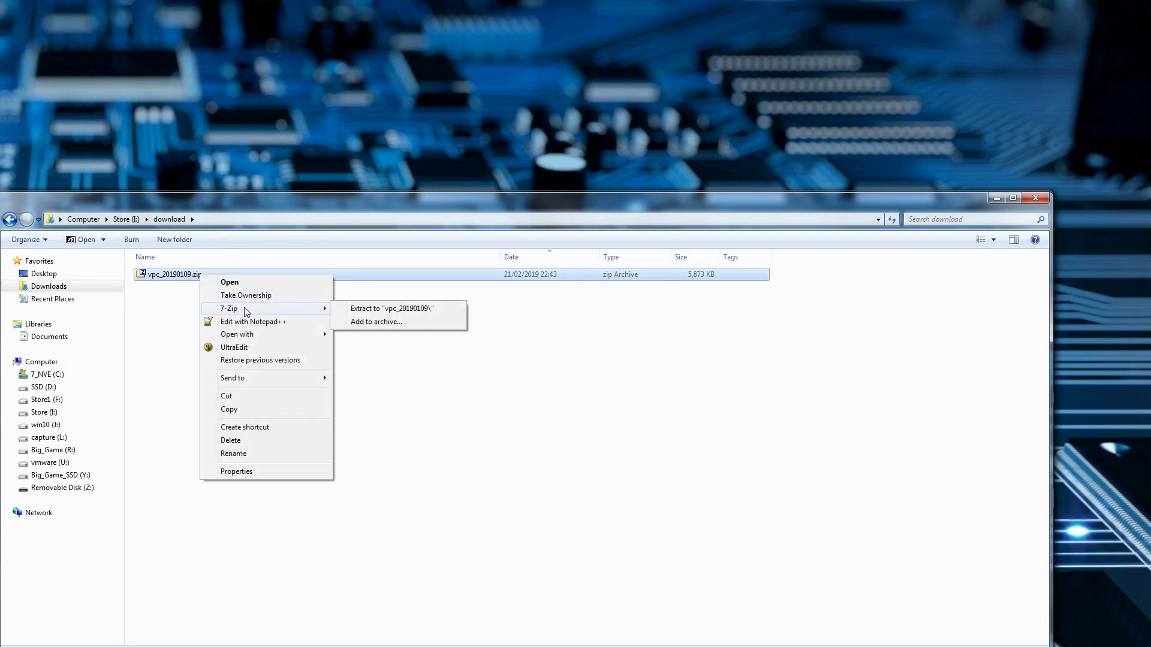
{"action": "left_click", "coordinate": [379, 309]}
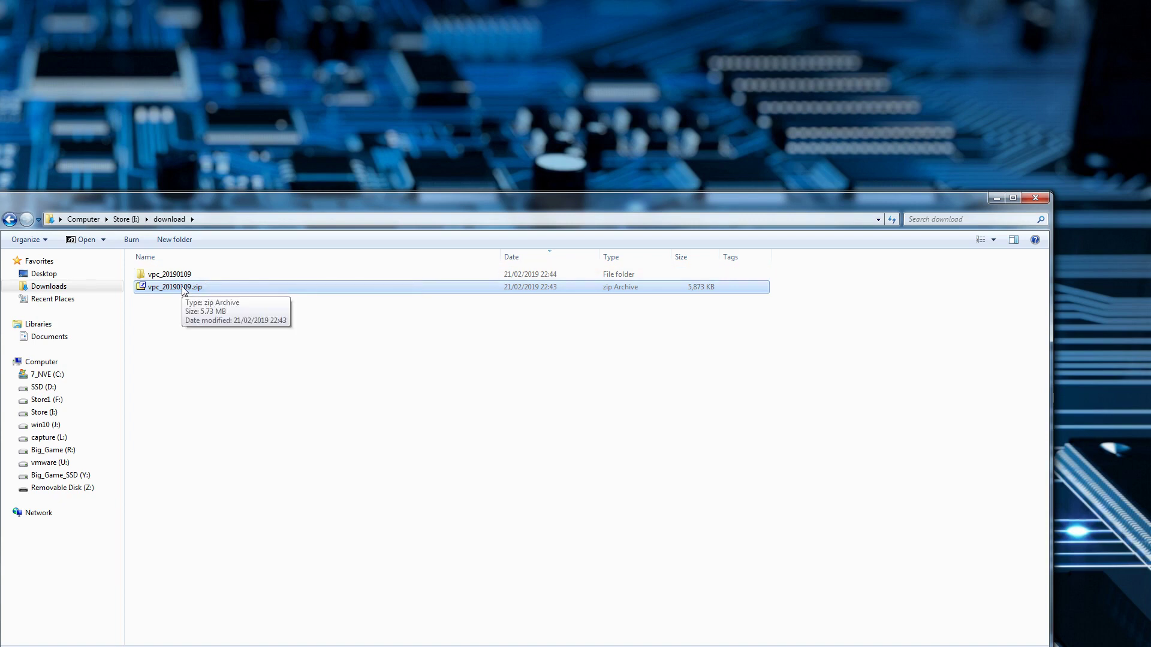
Open the extracted vpc_20190109 folder and look over its contents.
{"action": "left_click_drag", "start_coordinate": [210, 201], "coordinate": [229, 265]}
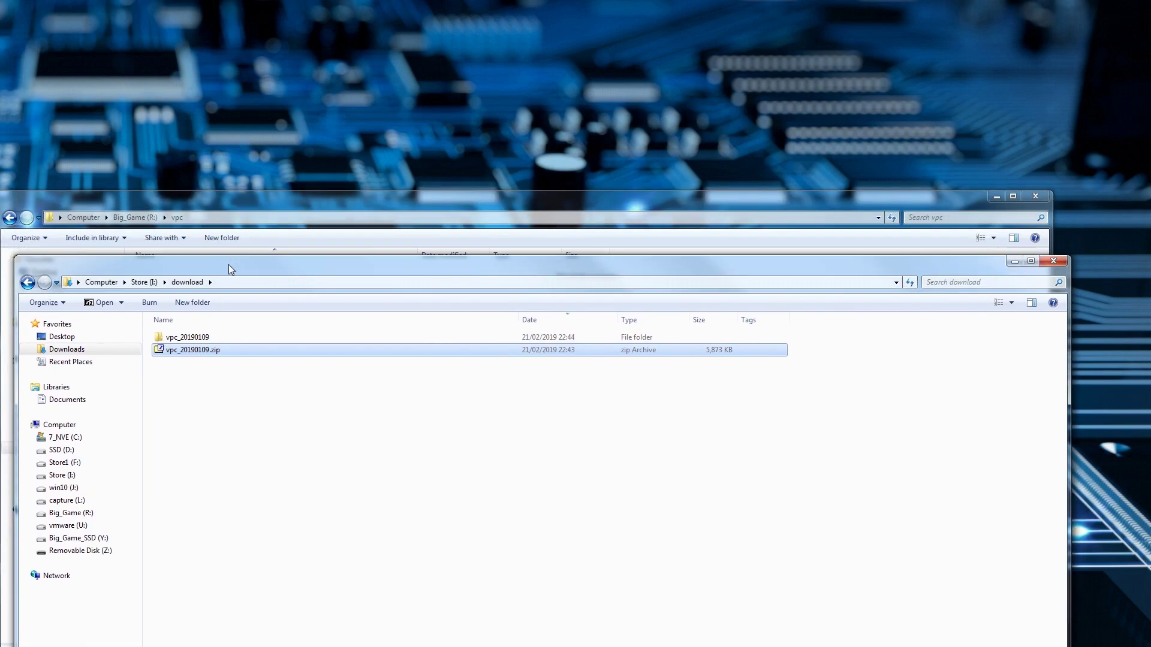
{"action": "double_click", "coordinate": [182, 338]}
{"action": "scroll", "coordinate": [769, 478], "scroll_direction": "down", "scroll_amount": 1}
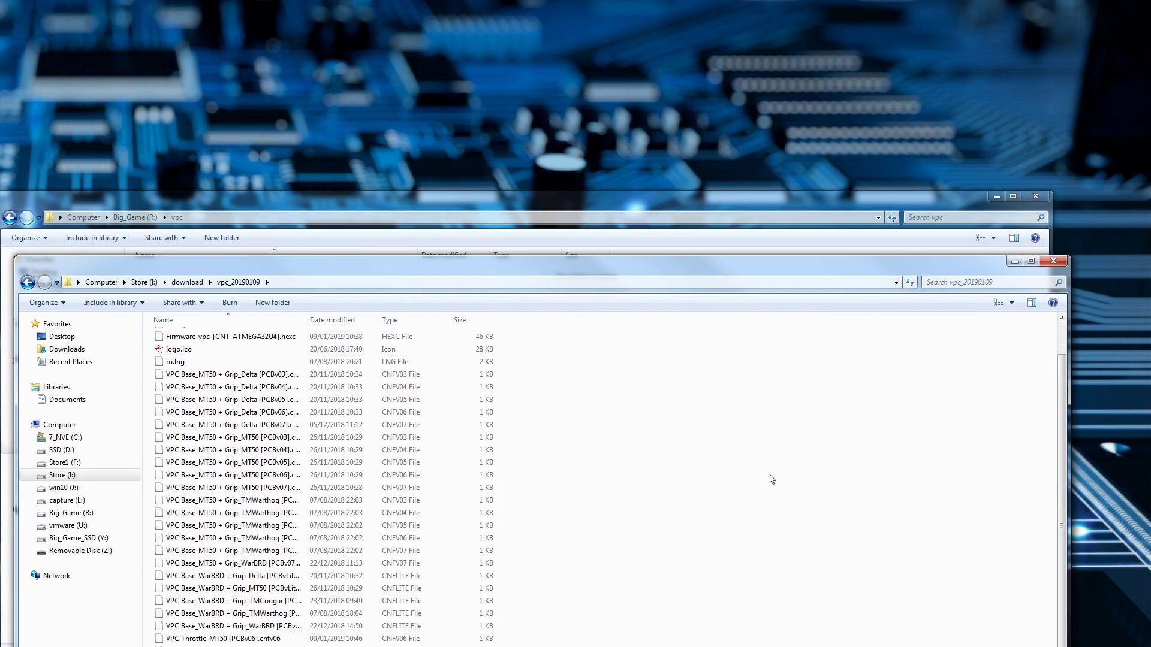
{"action": "scroll", "coordinate": [700, 564], "scroll_direction": "up", "scroll_amount": 1}
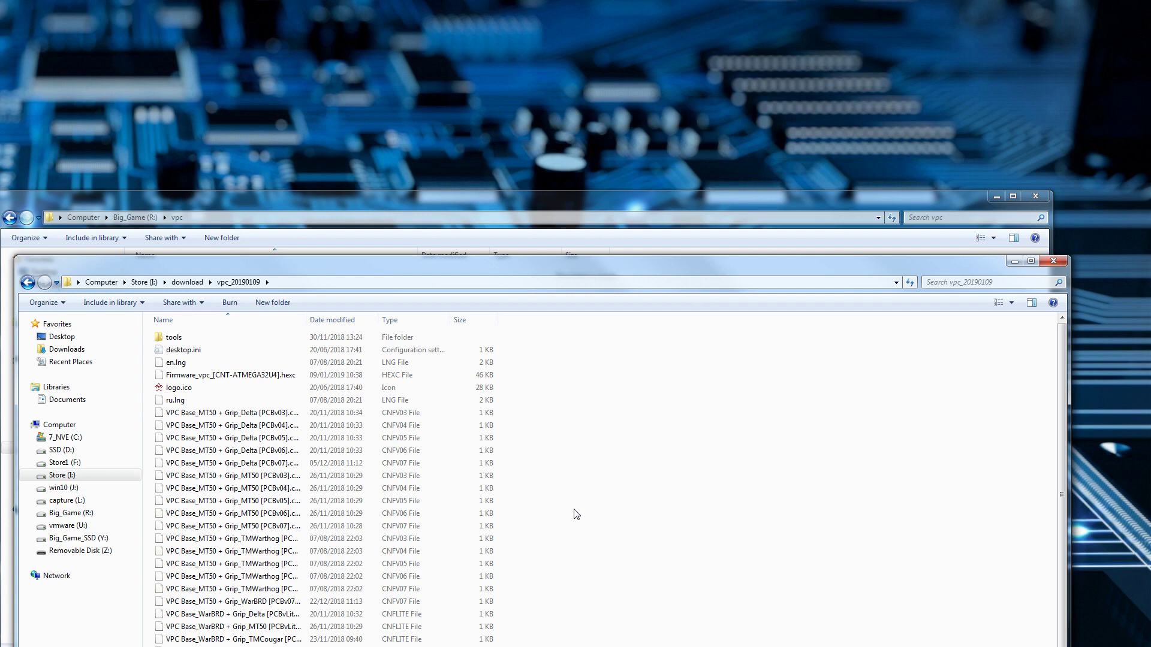
Move all extracted files into Big_Game (R:)\vpc, confirming the desktop.ini system file.
{"action": "key", "text": "ctrl+a"}
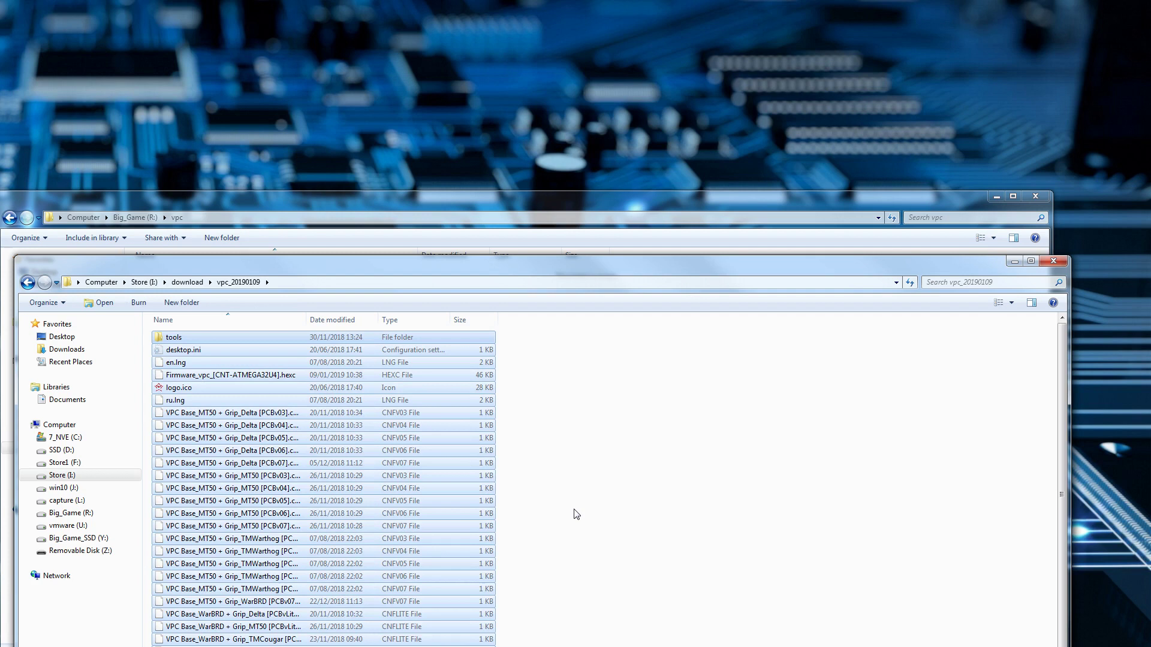
{"action": "left_click", "coordinate": [549, 196]}
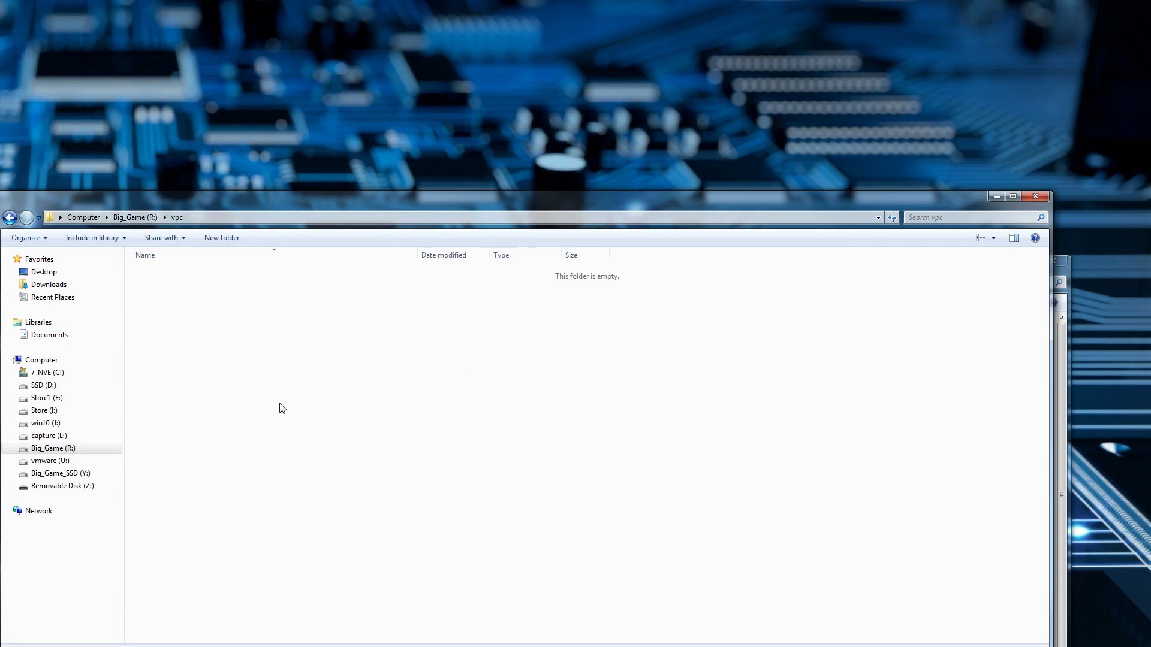
{"action": "key", "text": "ctrl+v"}
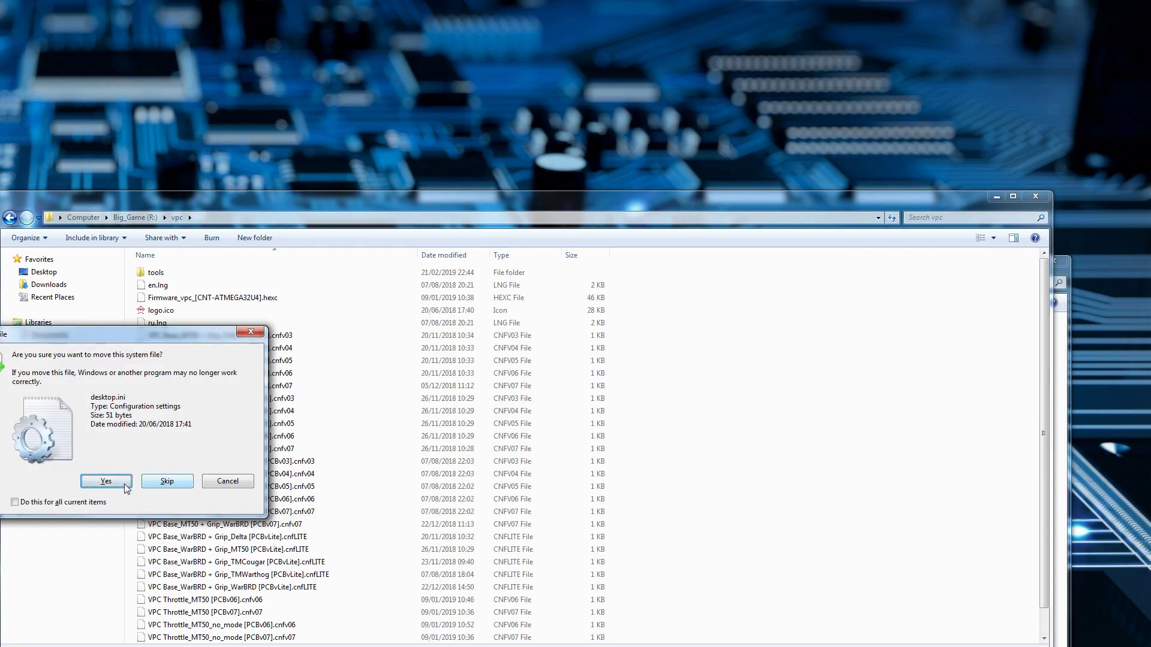
{"action": "left_click", "coordinate": [126, 487]}
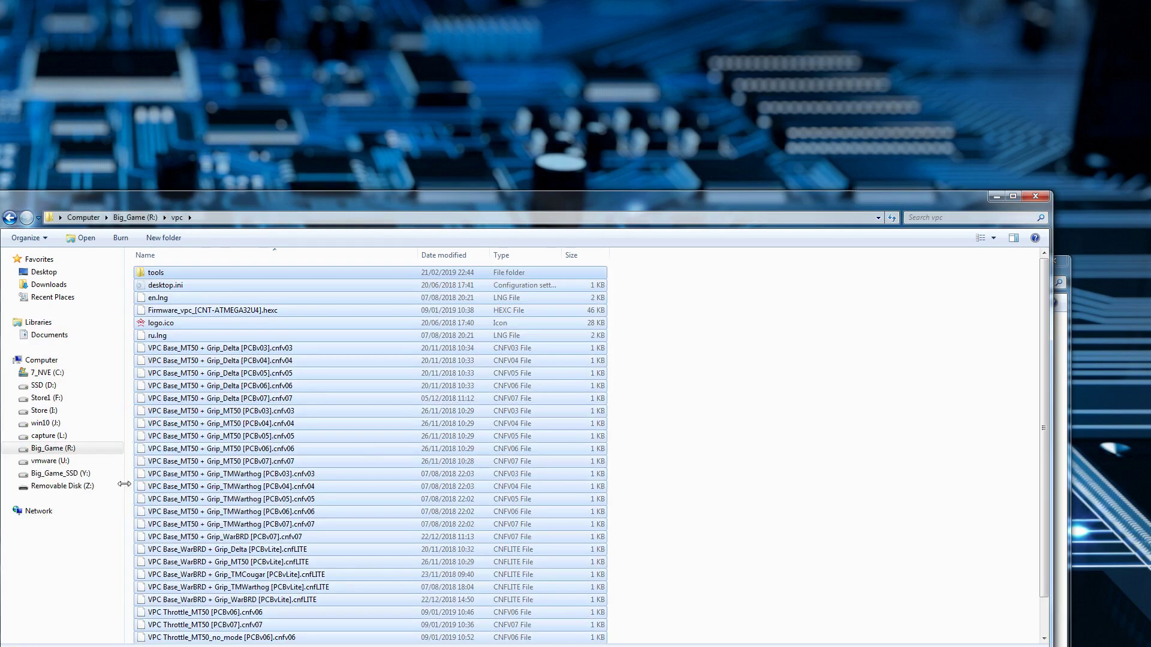
{"action": "left_click", "coordinate": [705, 408]}
{"action": "scroll", "coordinate": [705, 408], "scroll_direction": "down", "scroll_amount": 1}
{"action": "scroll", "coordinate": [705, 408], "scroll_direction": "up", "scroll_amount": 1}
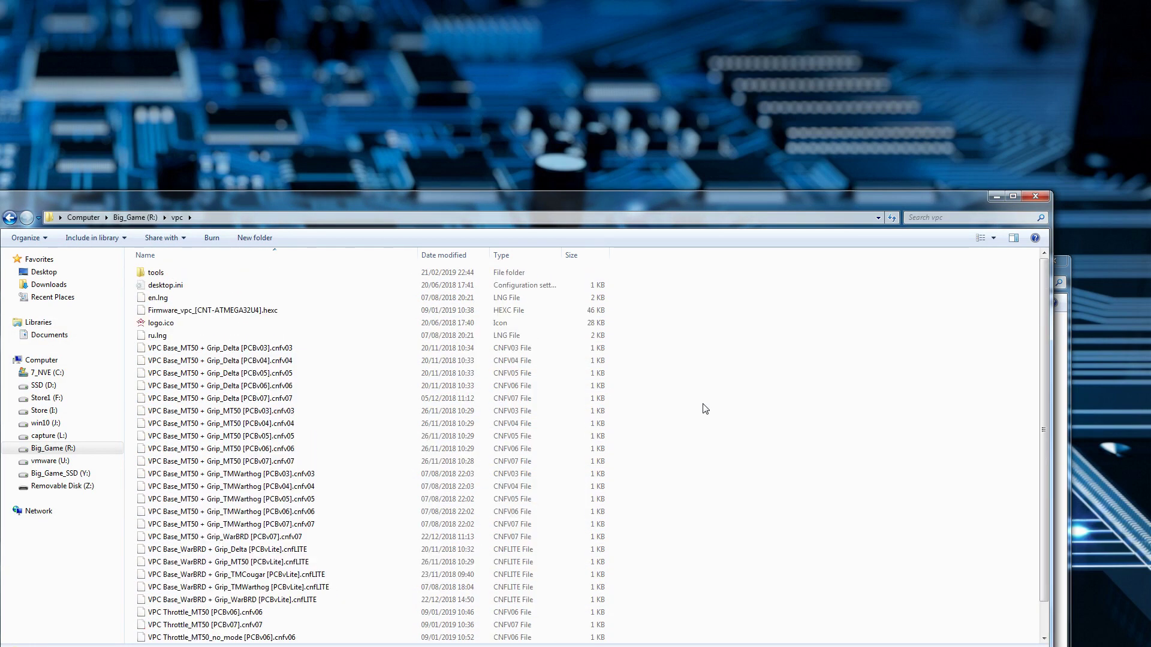
{"action": "scroll", "coordinate": [704, 409], "scroll_direction": "down", "scroll_amount": 1}
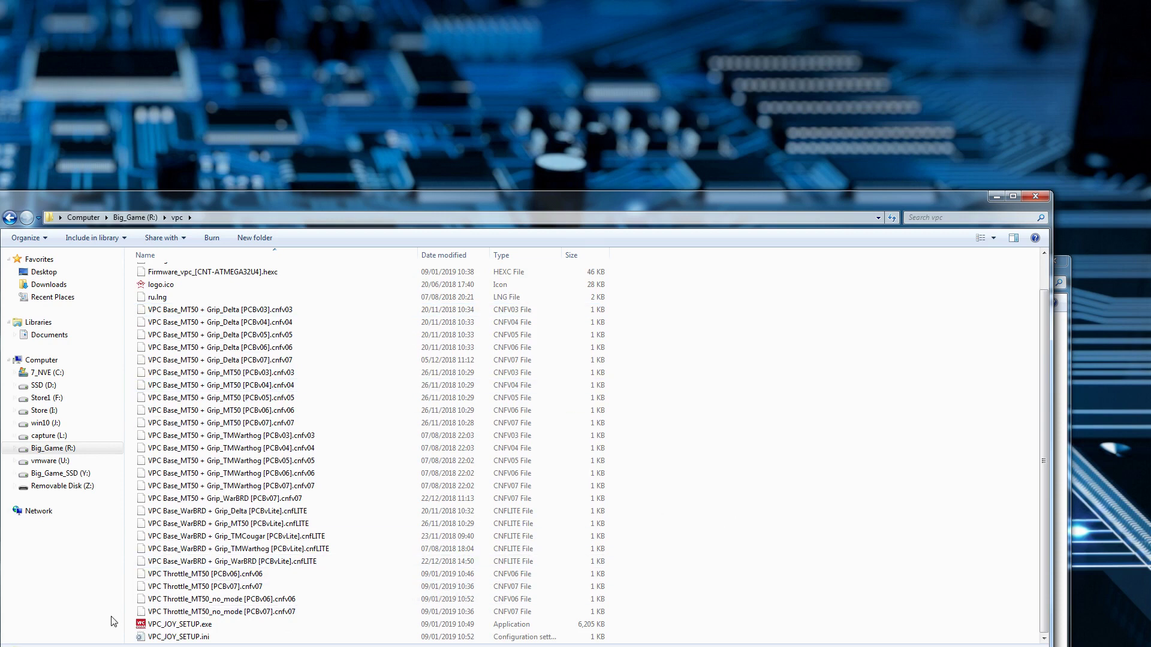
Place a VPC_JOY_SETUP.exe shortcut at the desktop's top-right, then select VPC_JOY_SETUP.ini in vpc.
{"action": "left_click", "coordinate": [183, 626]}
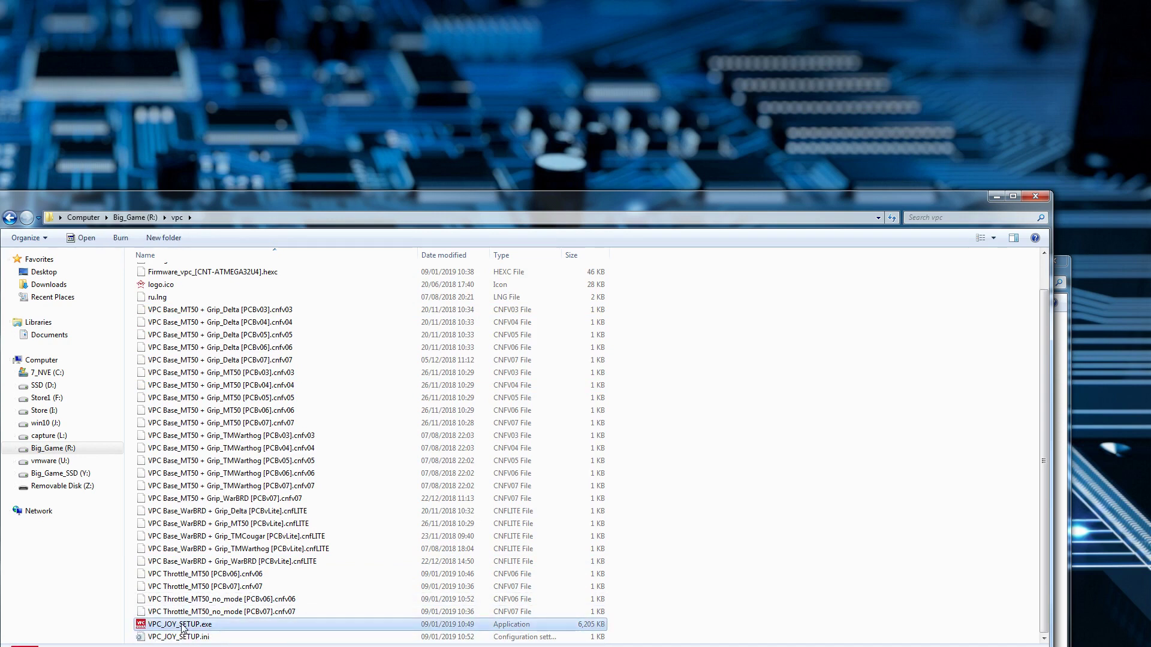
{"action": "right_click", "coordinate": [183, 626]}
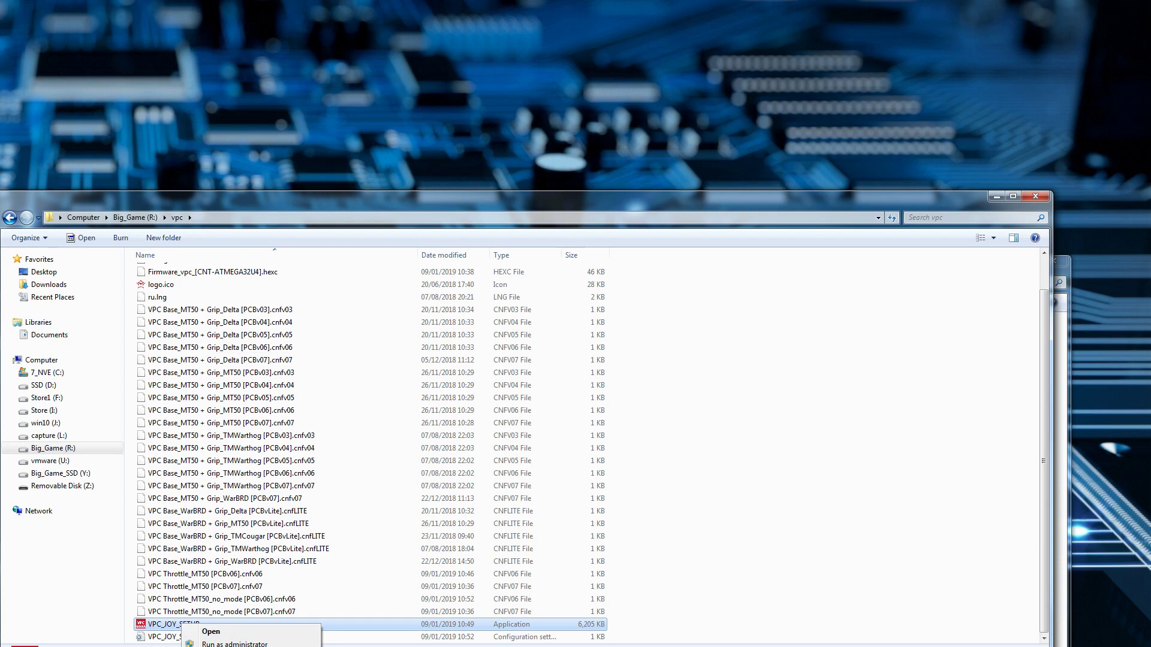
{"action": "key", "text": "Escape"}
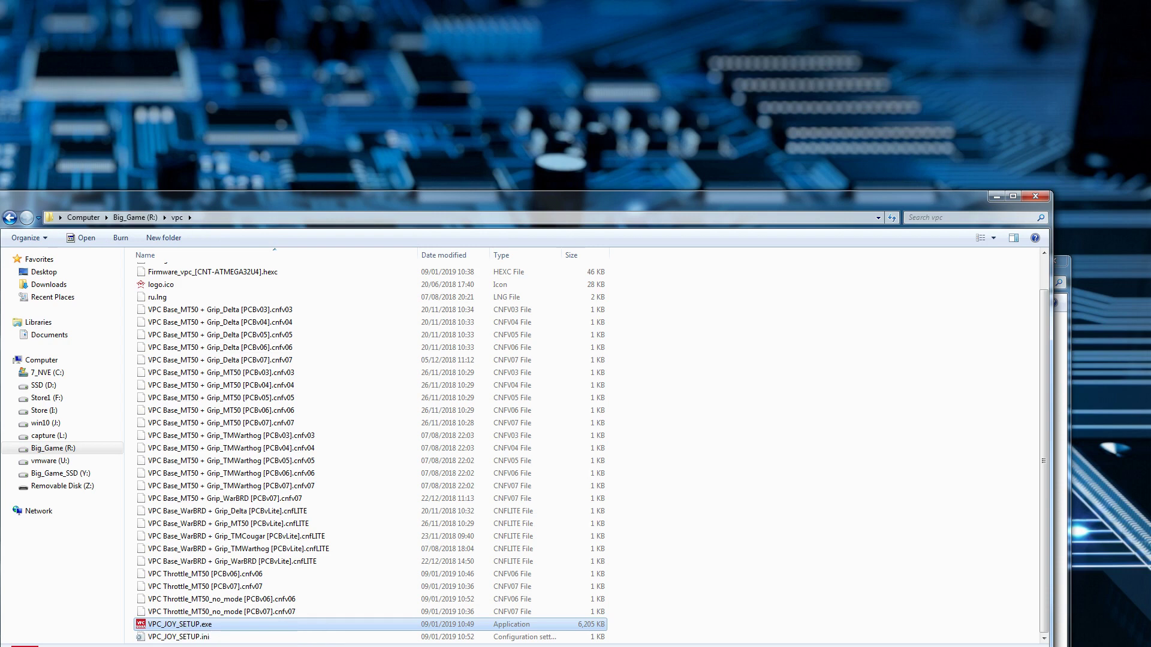
{"action": "left_click_drag", "start_coordinate": [116, 25], "coordinate": [1103, 43]}
{"action": "left_click", "coordinate": [1103, 43]}
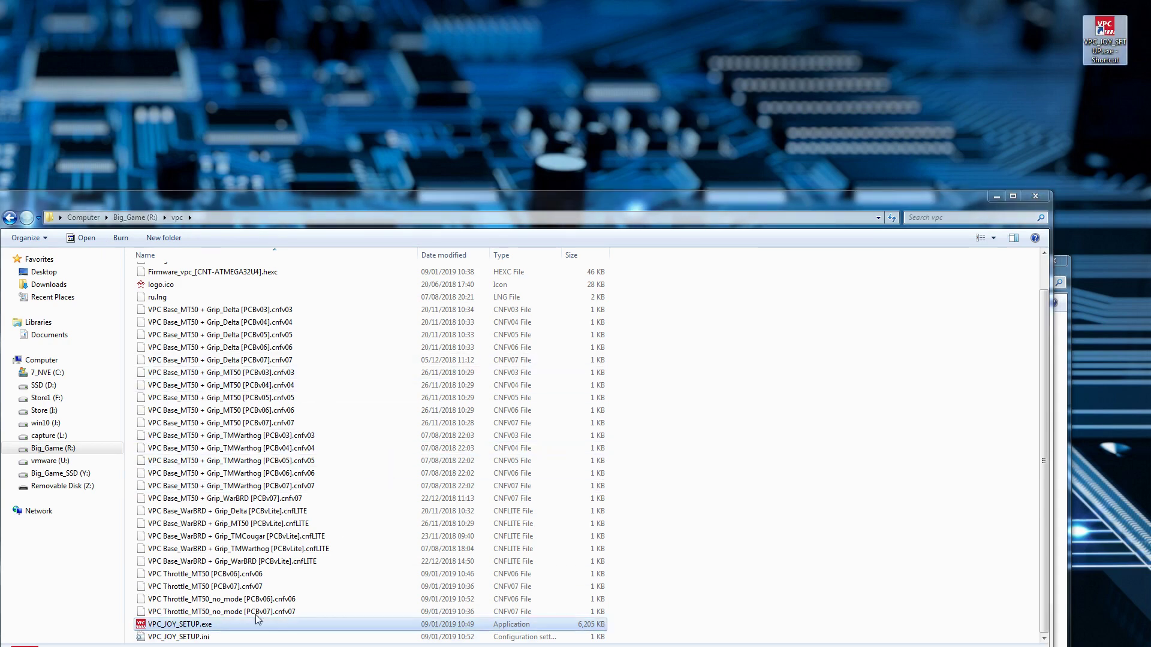
{"action": "left_click", "coordinate": [272, 644]}
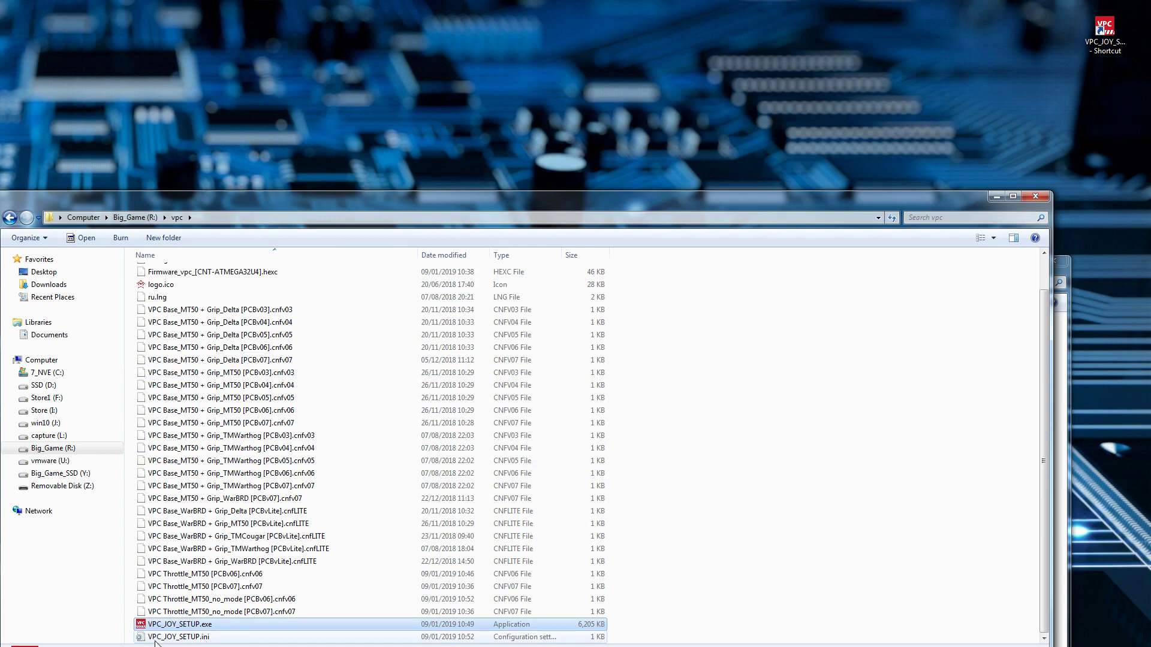
{"action": "left_click", "coordinate": [204, 637]}
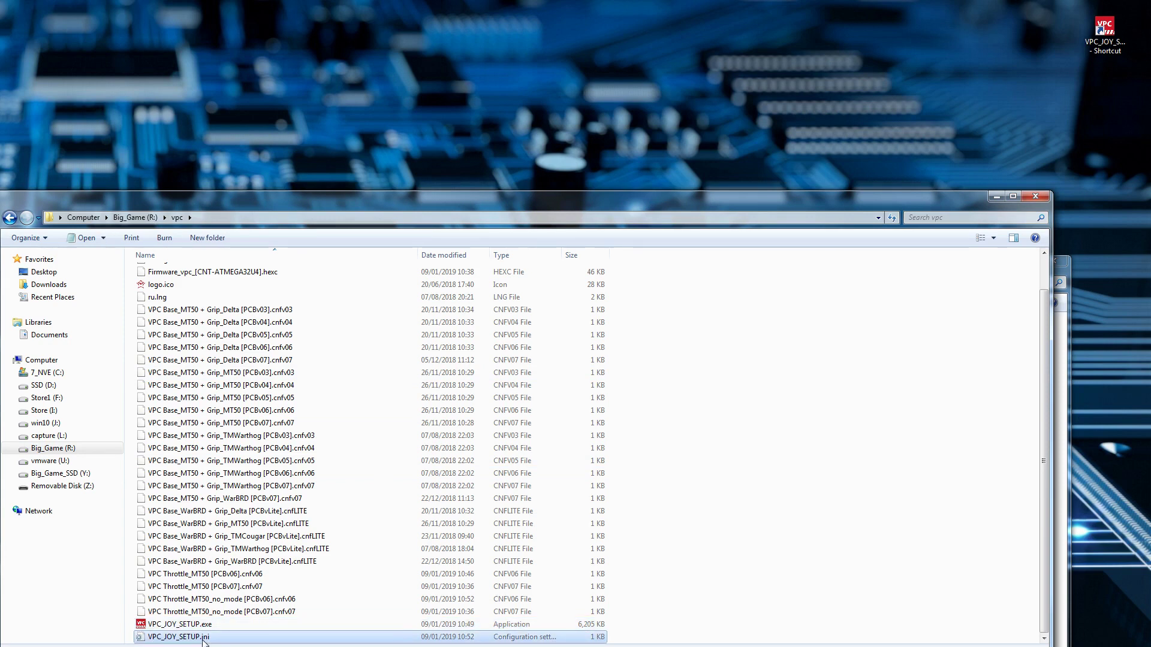
Edit VPC_JOY_SETUP.ini in Notepad to ResetWindowsCalibration=0, save it, and close Notepad.
{"action": "right_click", "coordinate": [204, 640]}
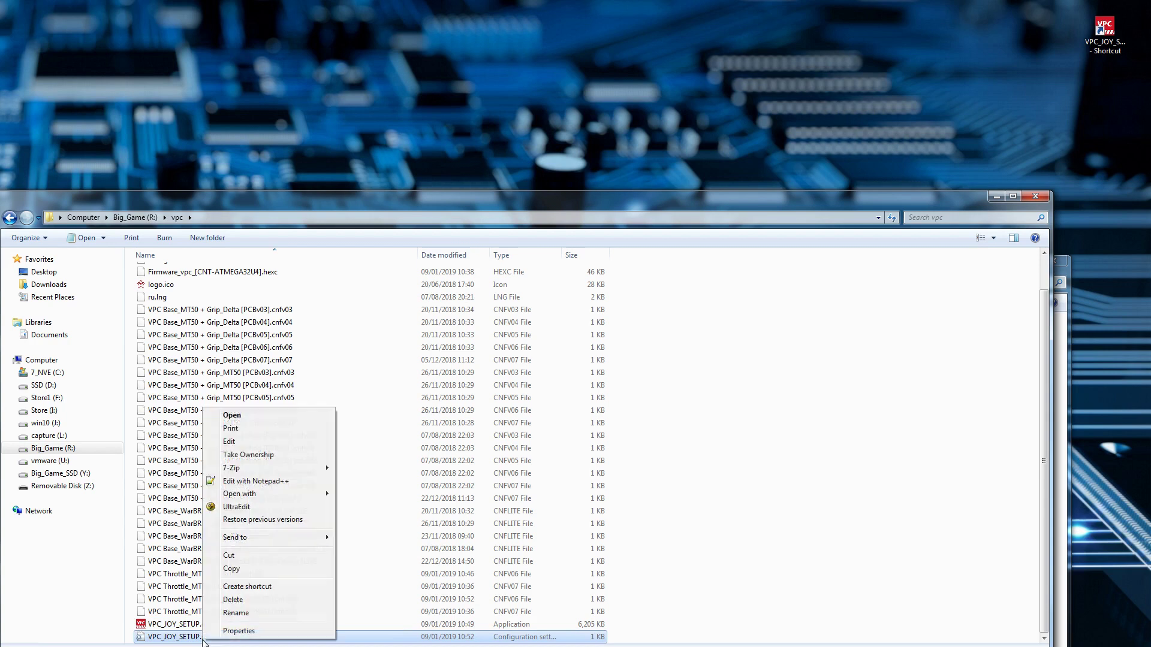
{"action": "left_click", "coordinate": [289, 442]}
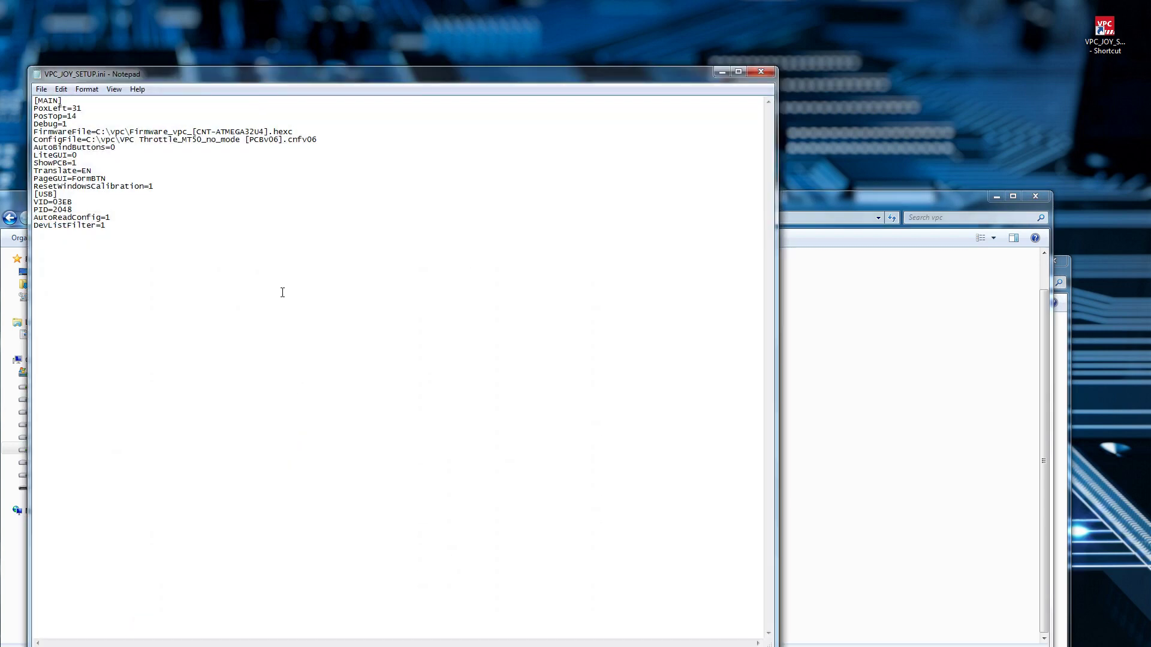
{"action": "left_click_drag", "start_coordinate": [260, 76], "coordinate": [379, 113]}
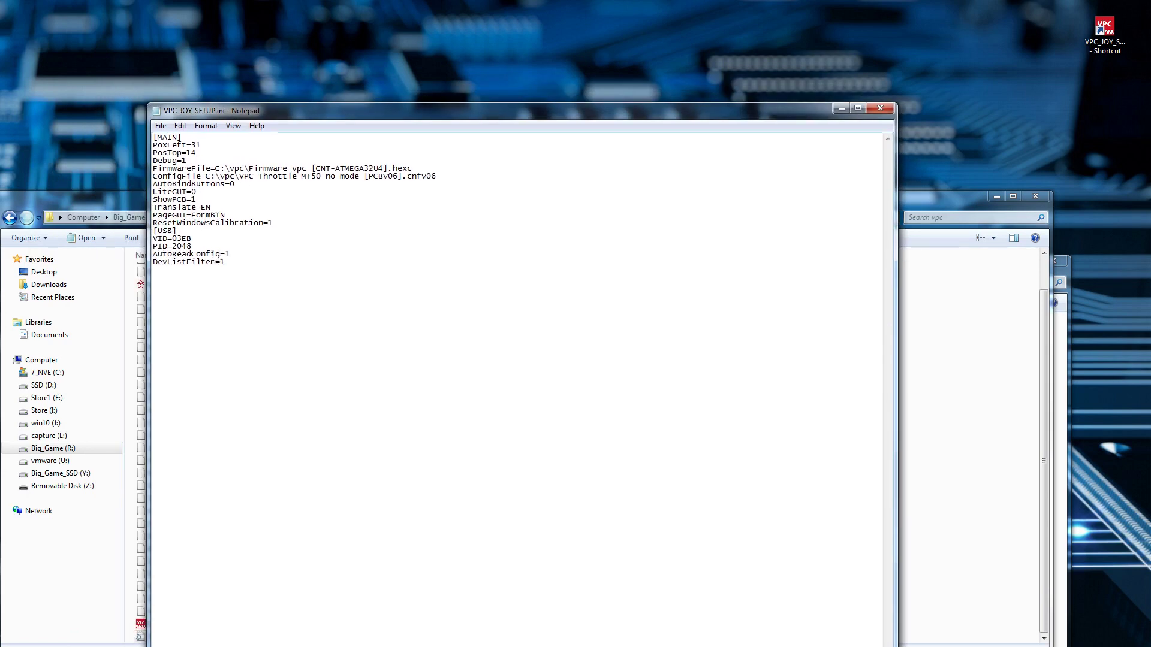
{"action": "left_click", "coordinate": [276, 224]}
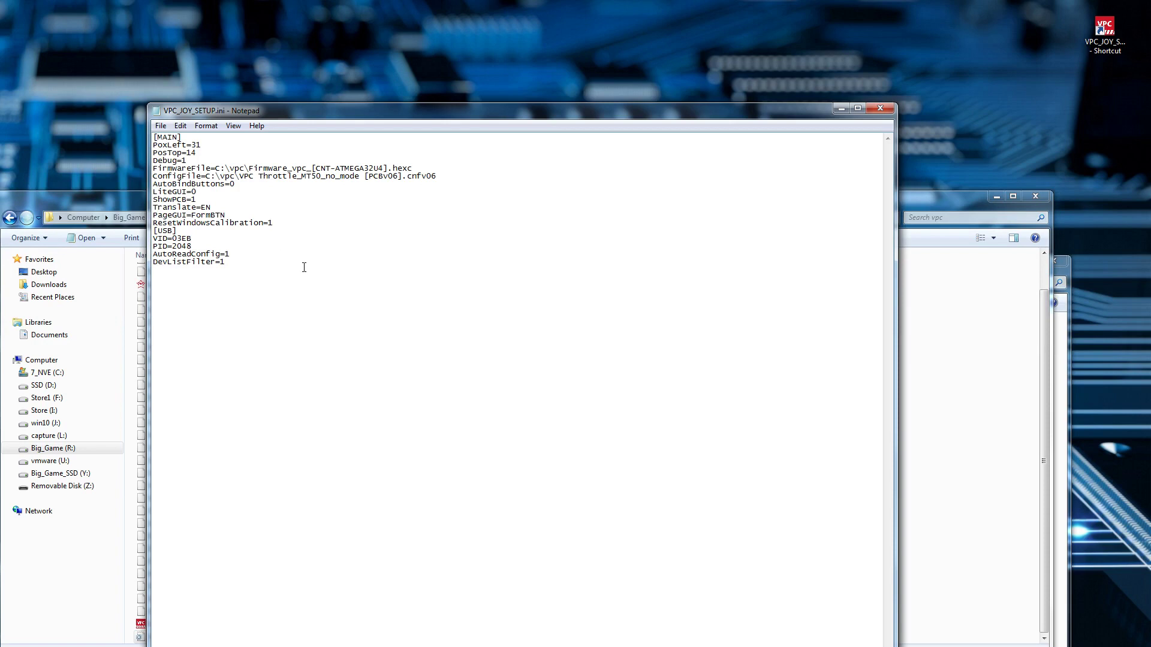
{"action": "key", "text": "BackSpace"}
{"action": "type", "text": "0"}
{"action": "left_click", "coordinate": [161, 126]}
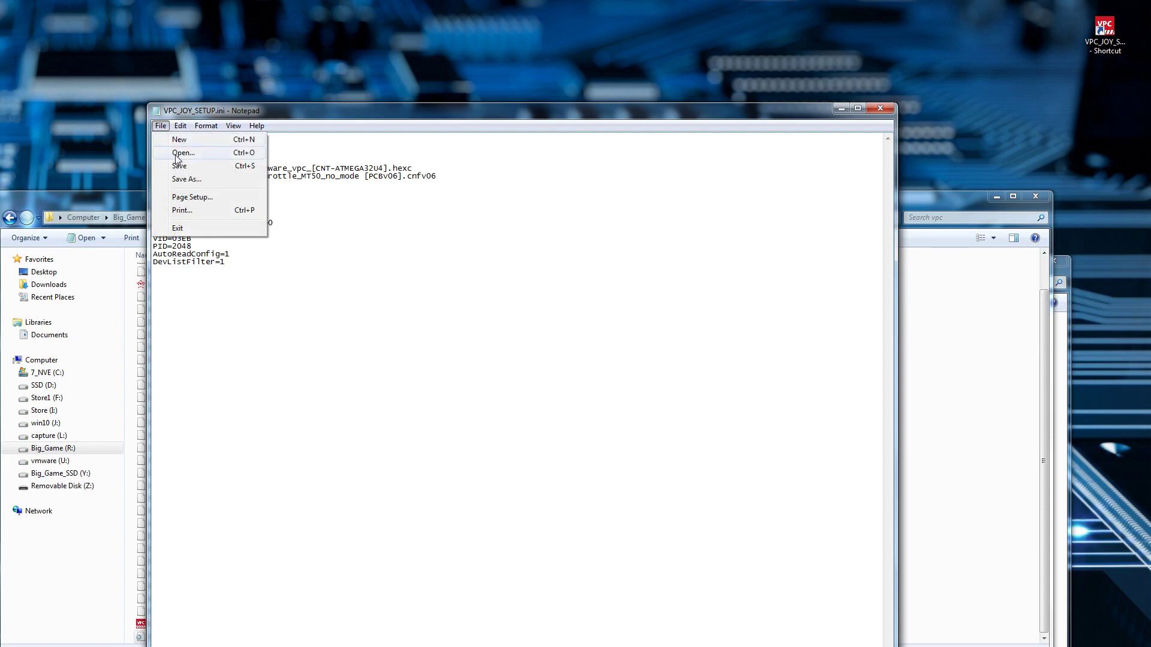
{"action": "left_click", "coordinate": [179, 168]}
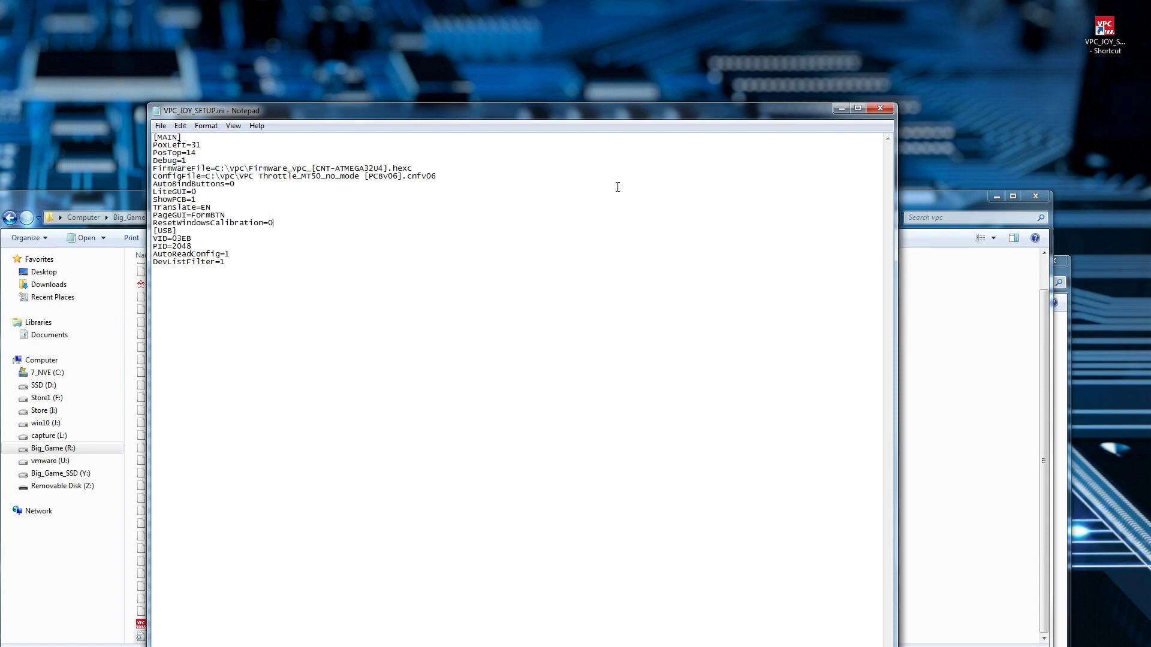
{"action": "left_click", "coordinate": [879, 108]}
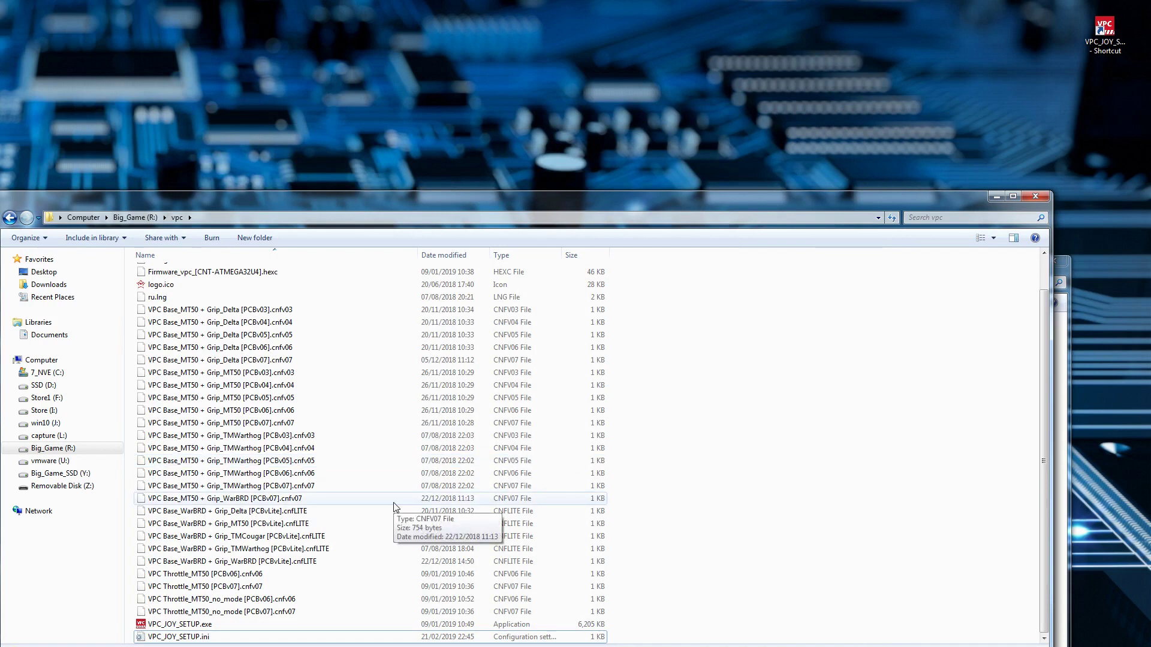
Launch VPC_JOY_SETUP.exe and bring the VPC Configuration Tool window fully onto screen.
{"action": "double_click", "coordinate": [204, 626]}
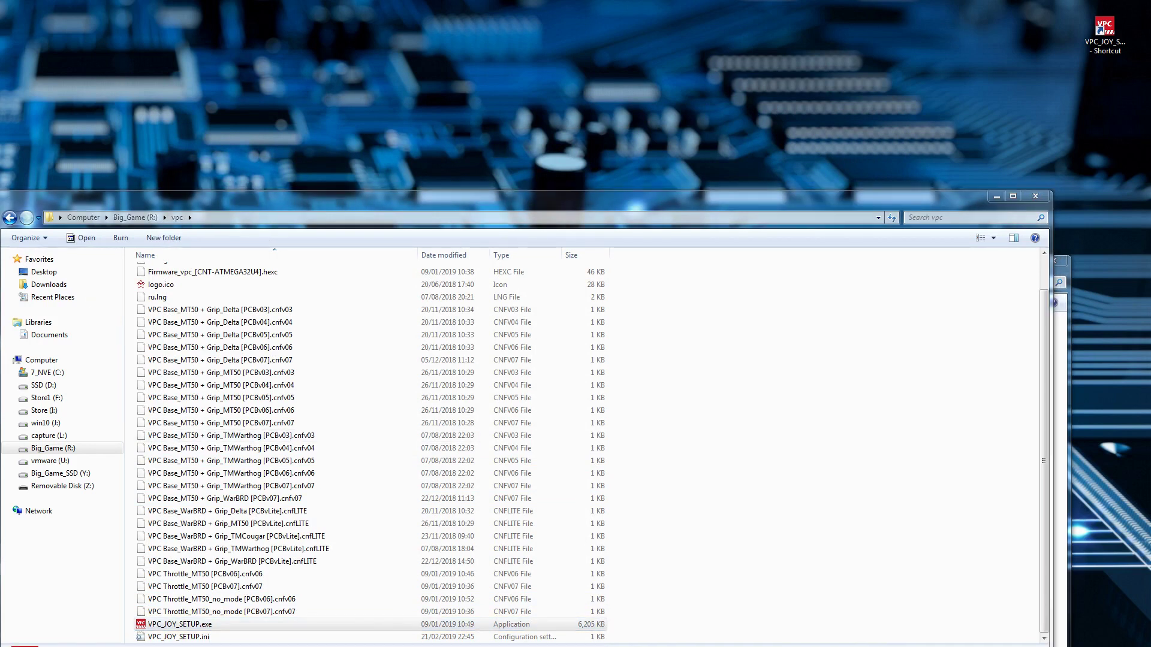
{"action": "left_click_drag", "start_coordinate": [150, 19], "coordinate": [671, 16]}
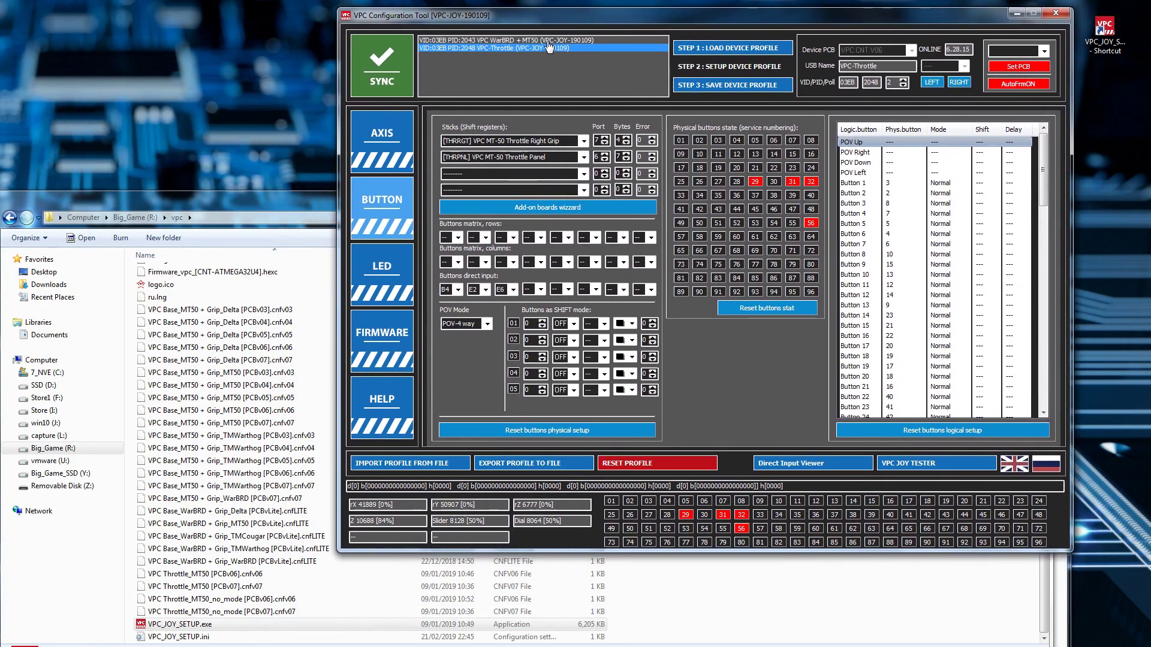
Select the VPC WarBRD + MT50 entry in the device list to load its axes.
{"action": "left_click", "coordinate": [585, 41]}
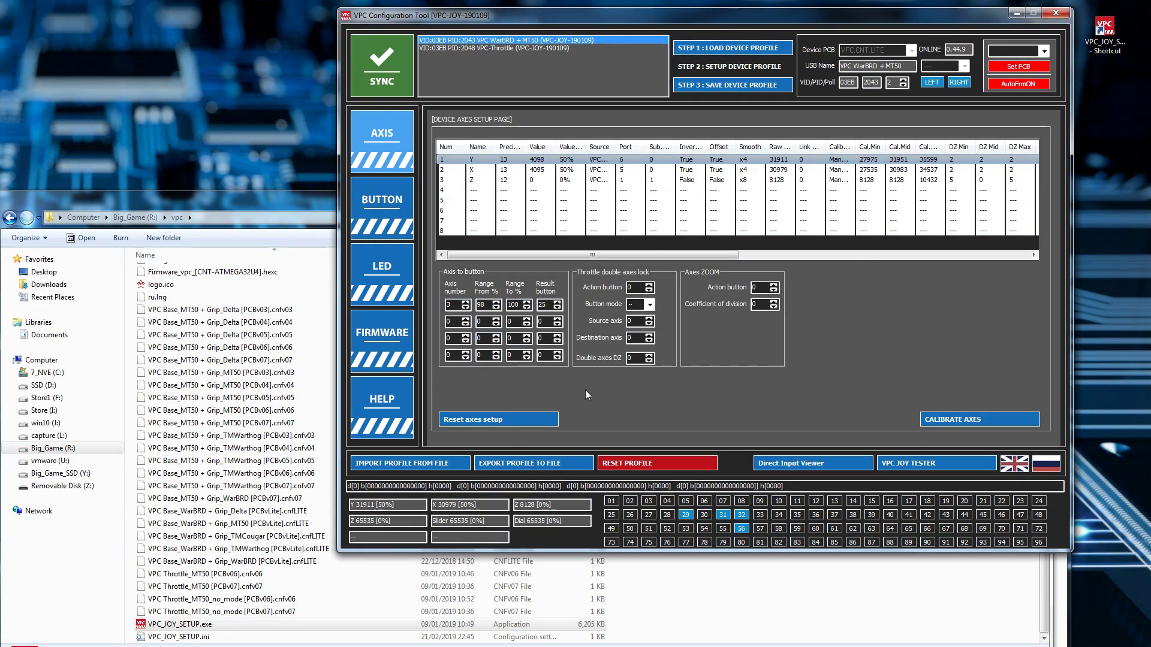
Review the WarBRD + MT50 BUTTON setup page, then close the VPC Configuration Tool.
{"action": "left_click", "coordinate": [356, 215]}
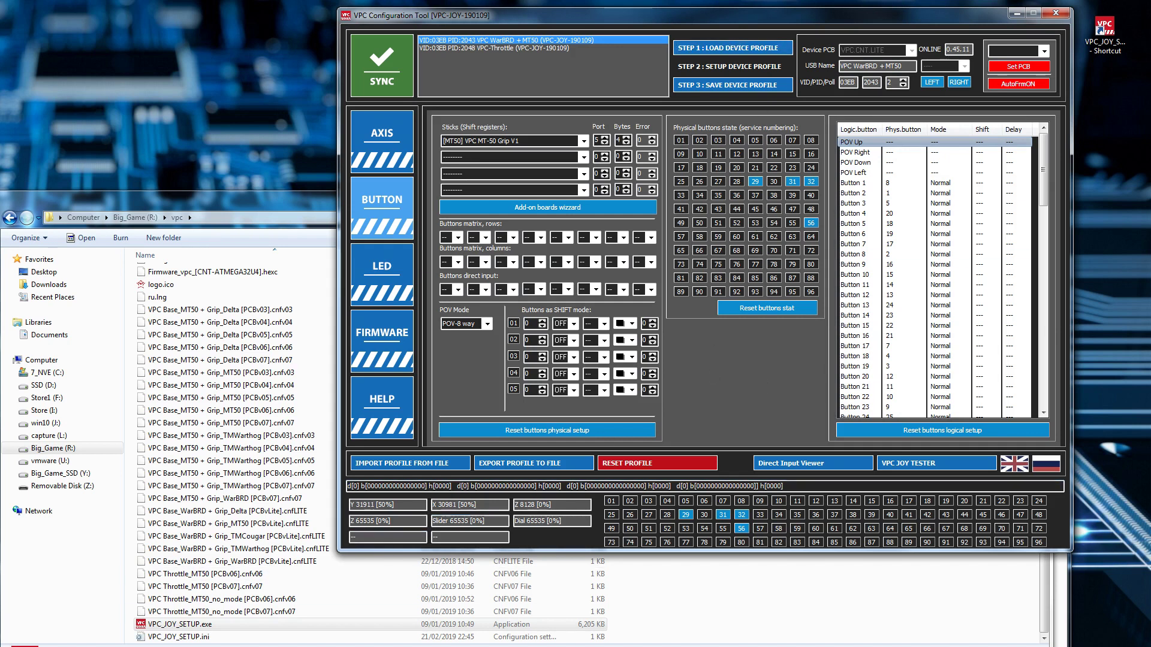
{"action": "left_click", "coordinate": [519, 625]}
{"action": "left_click", "coordinate": [1013, 13]}
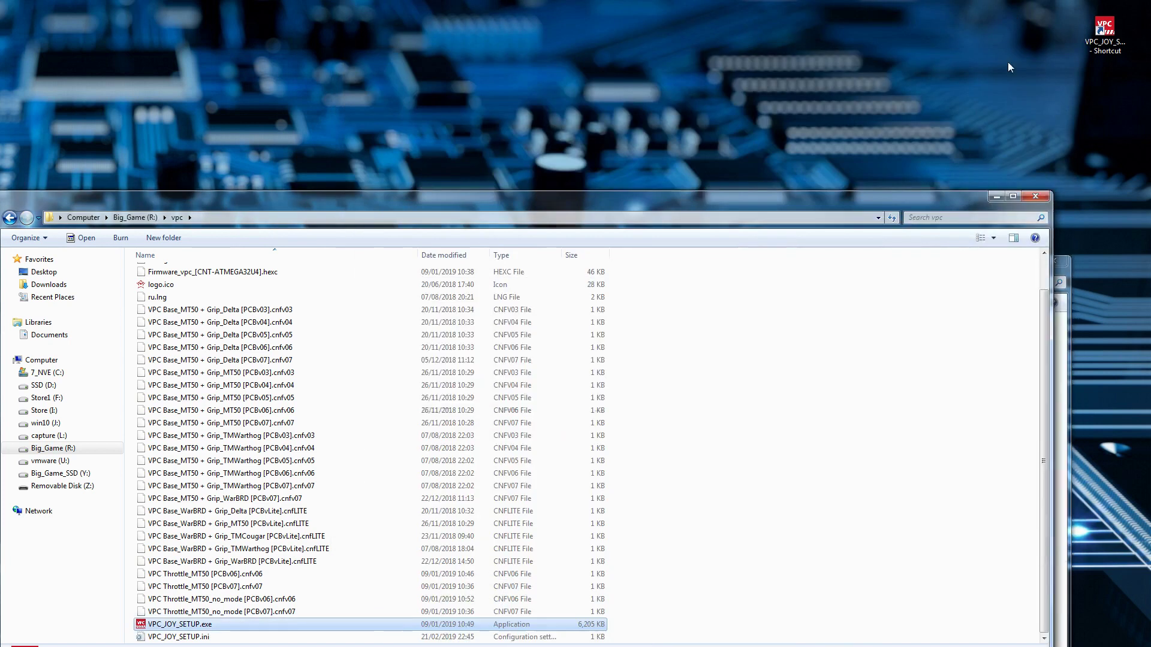